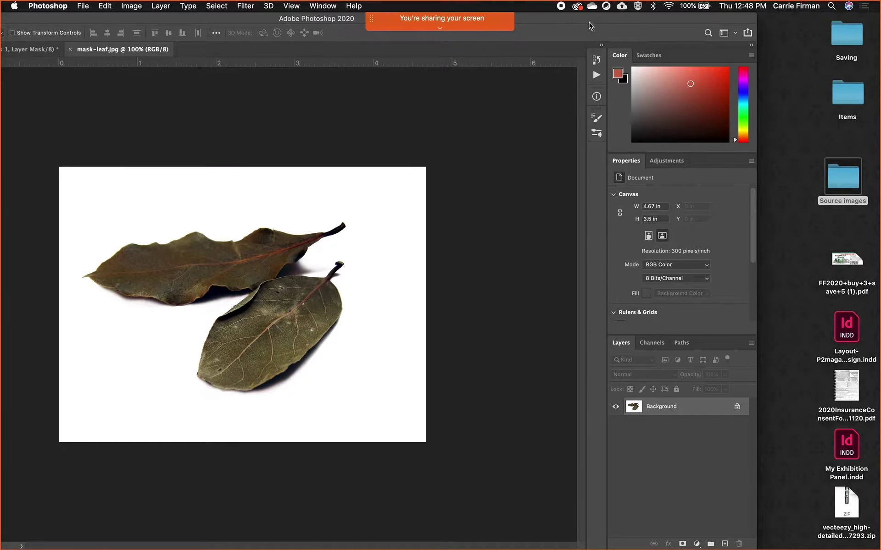
Try to place the mask-leaf image as a new layer in the DSCN6043.JPG document
{"action": "left_click", "coordinate": [33, 50]}
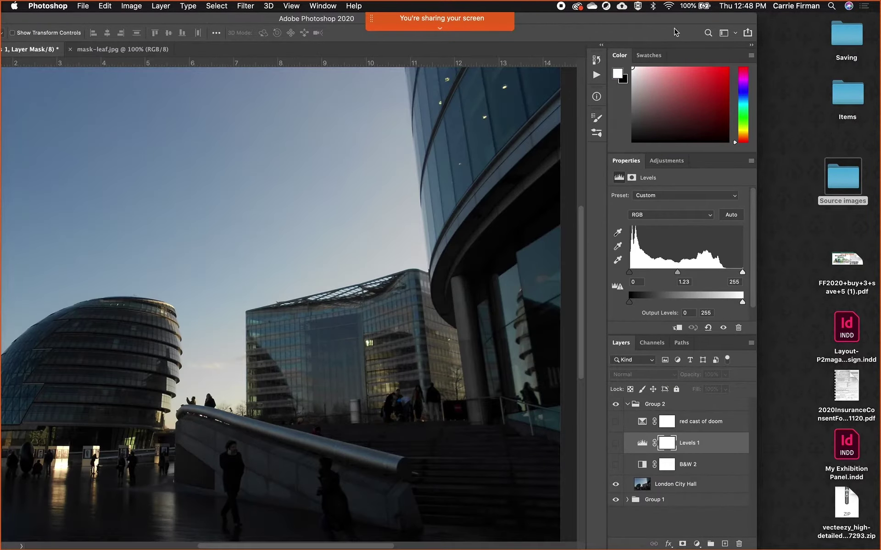
{"action": "left_click", "coordinate": [83, 6]}
{"action": "left_click", "coordinate": [111, 186]}
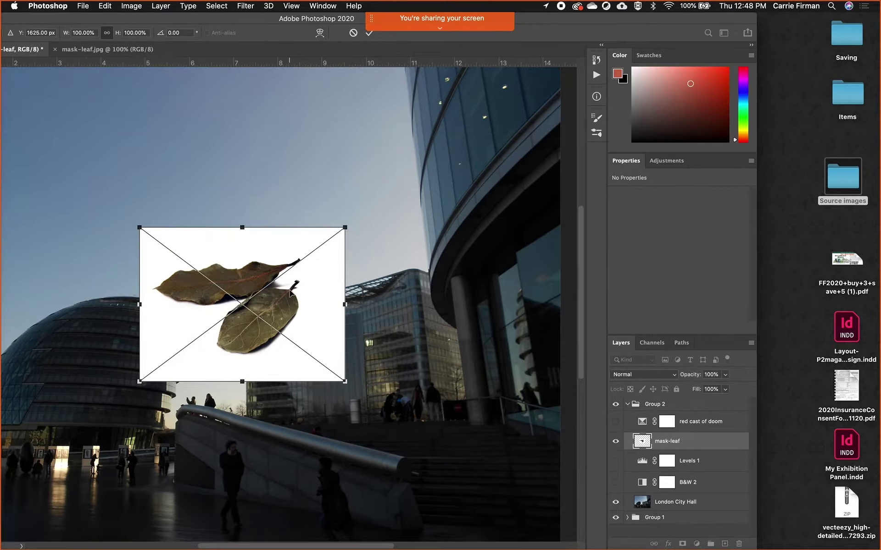
Return to the mask-leaf.jpg document and inspect the leaves up close
{"action": "left_click", "coordinate": [126, 51]}
{"action": "key", "text": "super+equal"}
{"action": "key", "text": "super+equal"}
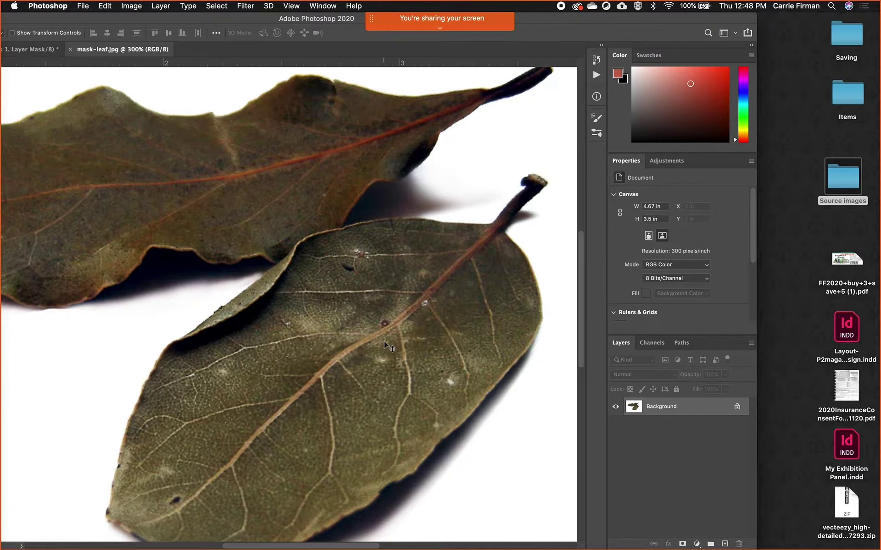
{"action": "key", "text": "super+minus"}
{"action": "key", "text": "super+minus"}
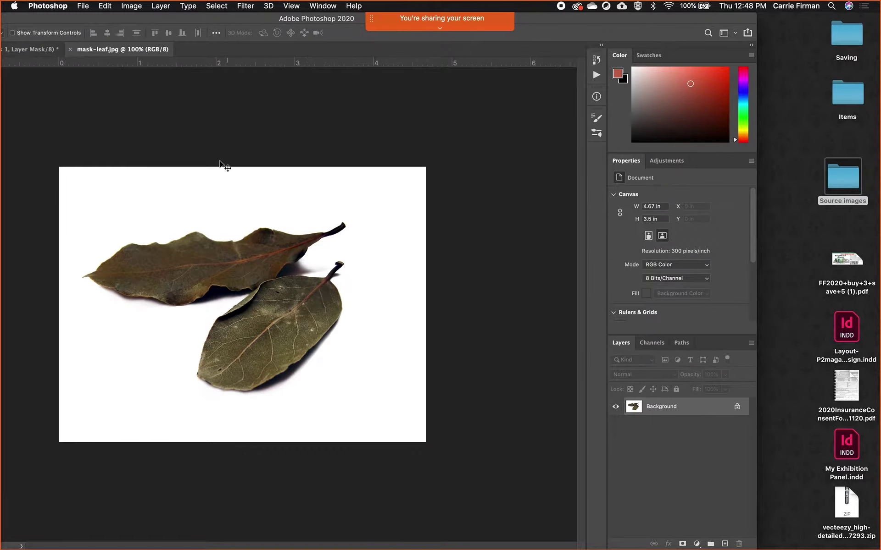
Switch to Finder, open mask-leaf.jpg from Path Demo Images with Adobe Photoshop 2020, and fit the application window to the screen
{"action": "key", "text": "super+Tab"}
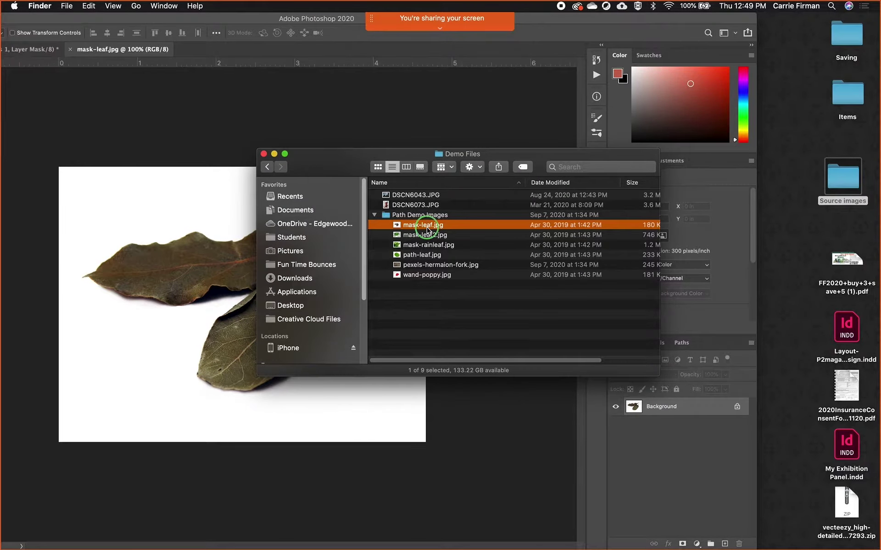
{"action": "right_click", "coordinate": [427, 229]}
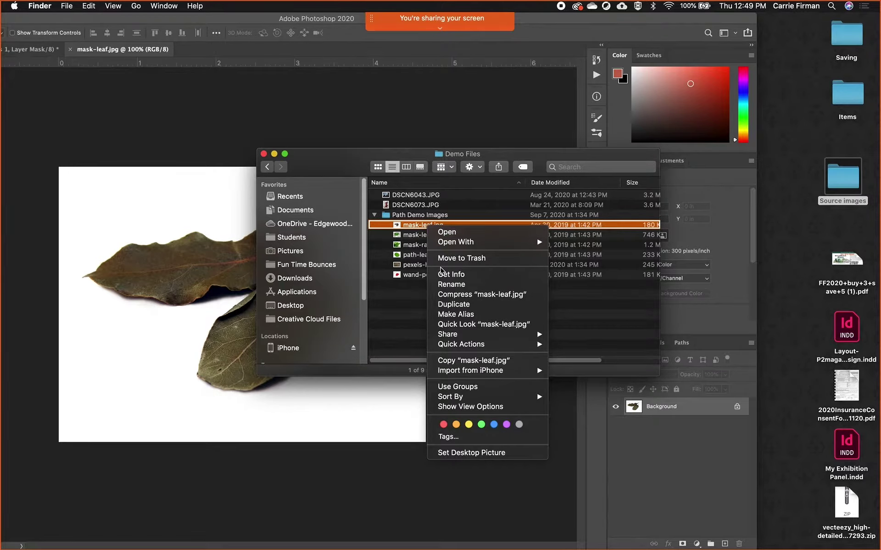
{"action": "mouse_move", "coordinate": [476, 243]}
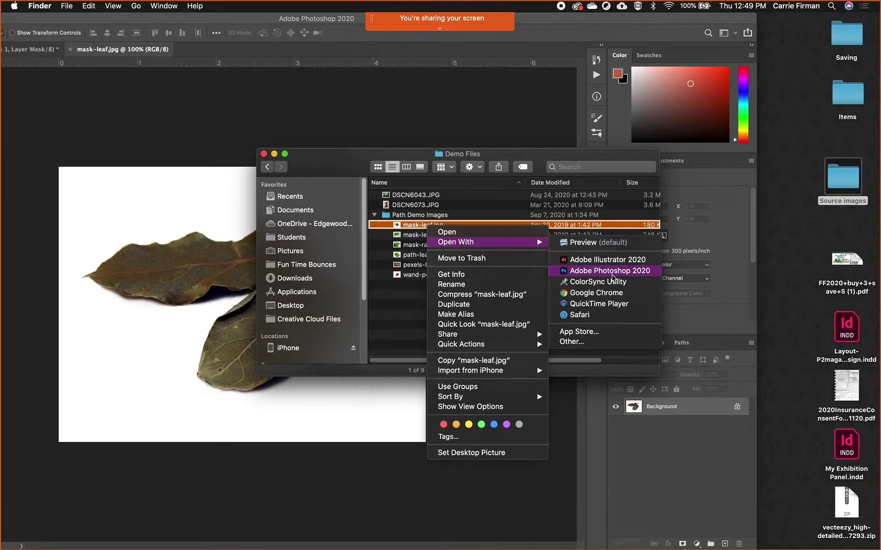
{"action": "left_click", "coordinate": [612, 271]}
{"action": "double_click", "coordinate": [328, 20]}
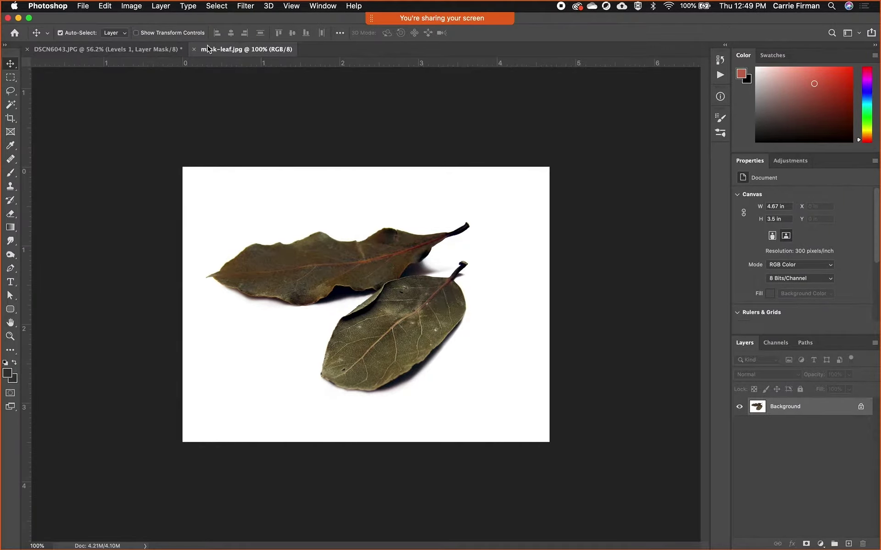
{"action": "left_click", "coordinate": [155, 49]}
{"action": "left_click", "coordinate": [87, 7]}
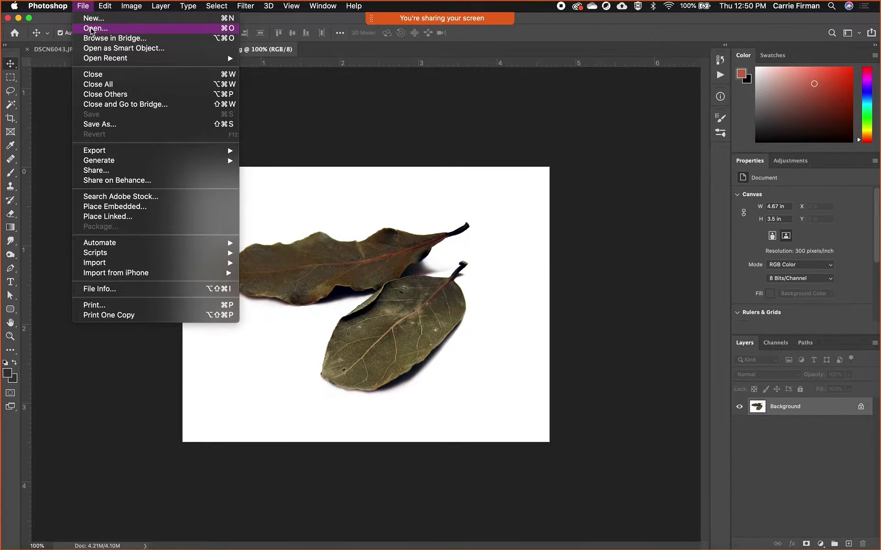
{"action": "left_click", "coordinate": [91, 29]}
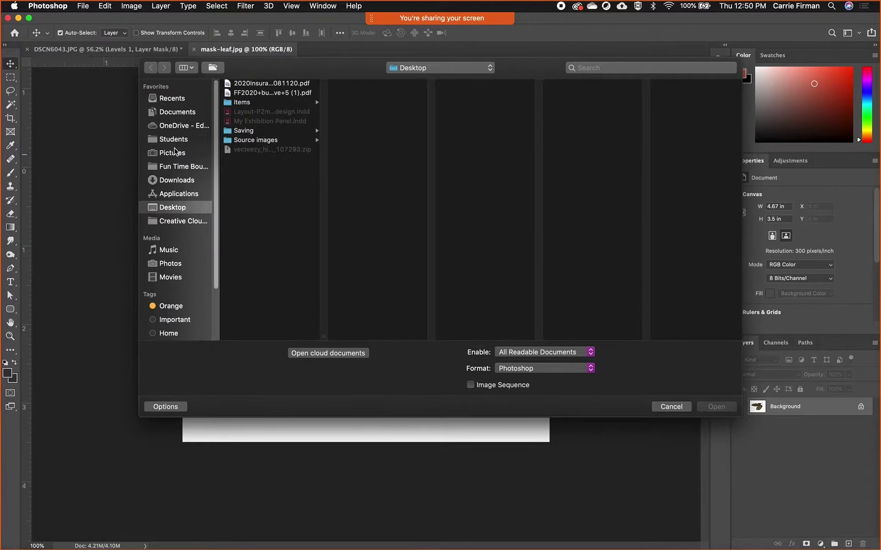
{"action": "left_click", "coordinate": [683, 407]}
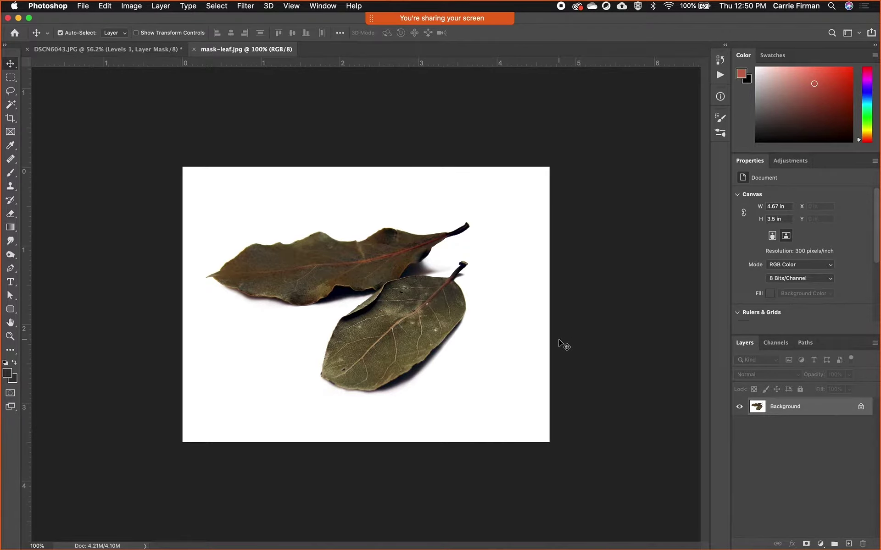
Select the white background around the two leaves in mask-leaf.jpg with the Magic Wand tool
{"action": "key", "text": "super+equal"}
{"action": "key", "text": "super+minus"}
{"action": "left_click", "coordinate": [11, 109]}
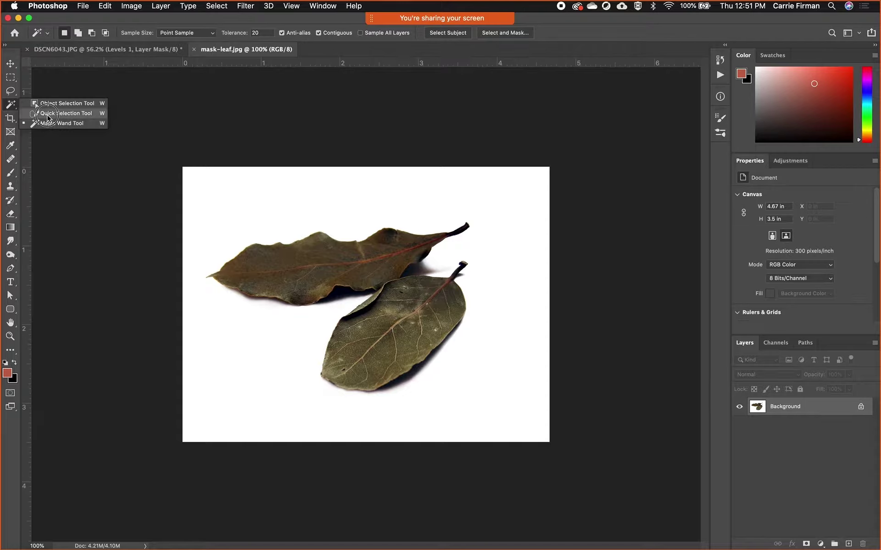
{"action": "left_click", "coordinate": [51, 104]}
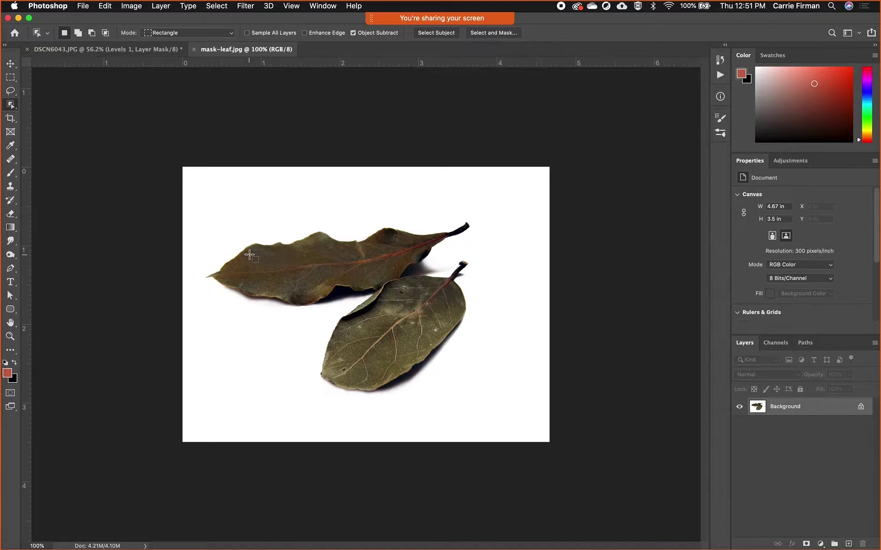
{"action": "left_click", "coordinate": [10, 105]}
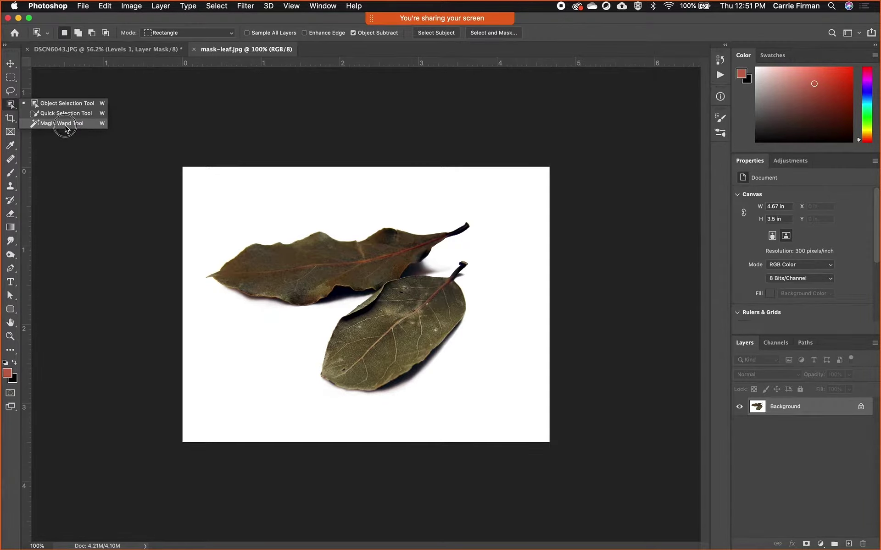
{"action": "left_click", "coordinate": [66, 123]}
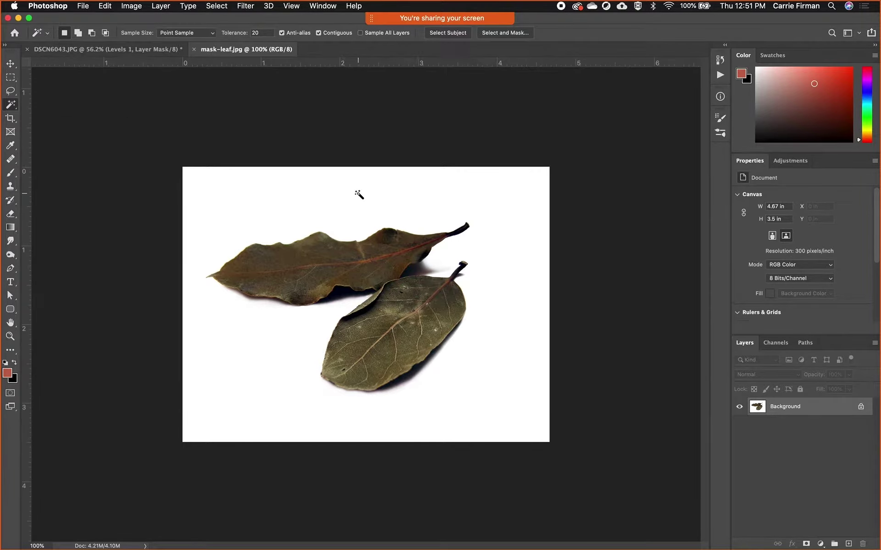
{"action": "left_click", "coordinate": [346, 193]}
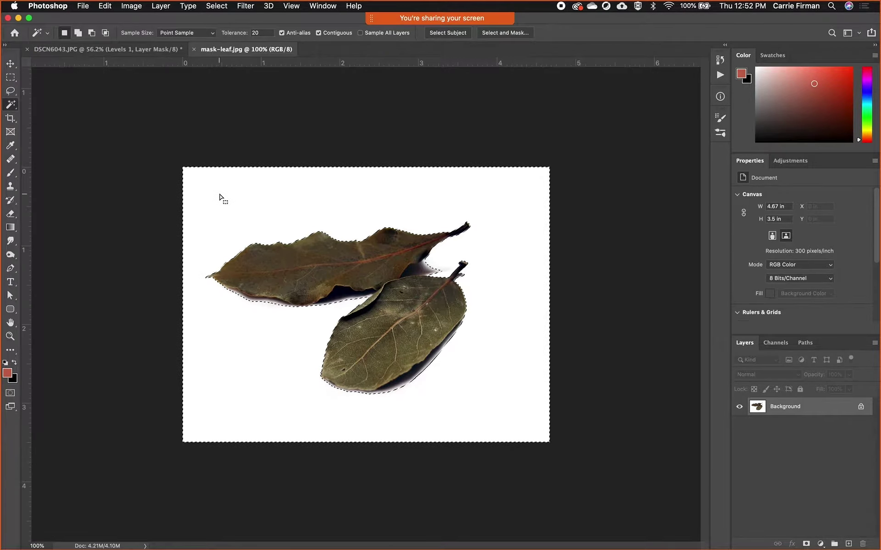
Inspect the selection edges, clear the selection, and reselect the white background from a spot beside the upper leaf's stem
{"action": "key", "text": "super+equal"}
{"action": "key", "text": "super+equal"}
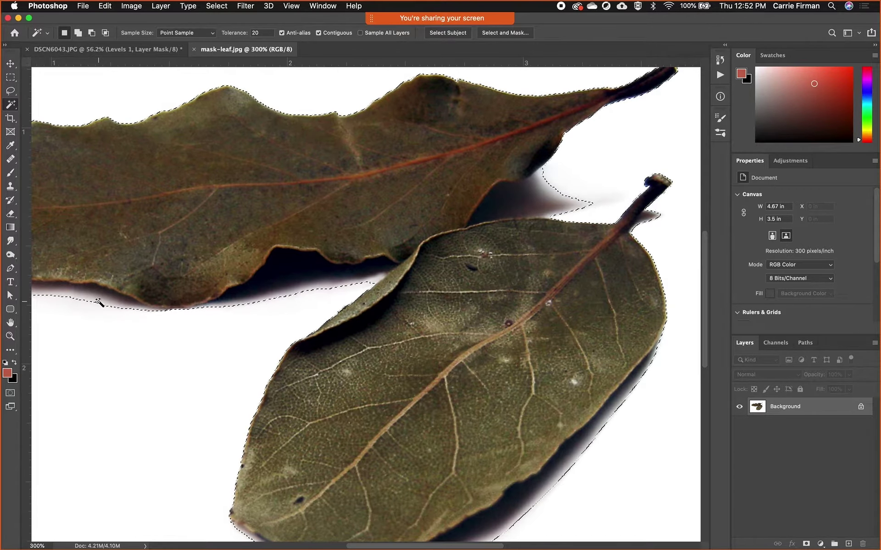
{"action": "key", "text": "super+d"}
{"action": "left_click_drag", "start_coordinate": [625, 154], "coordinate": [372, 495]}
{"action": "left_click", "coordinate": [413, 393]}
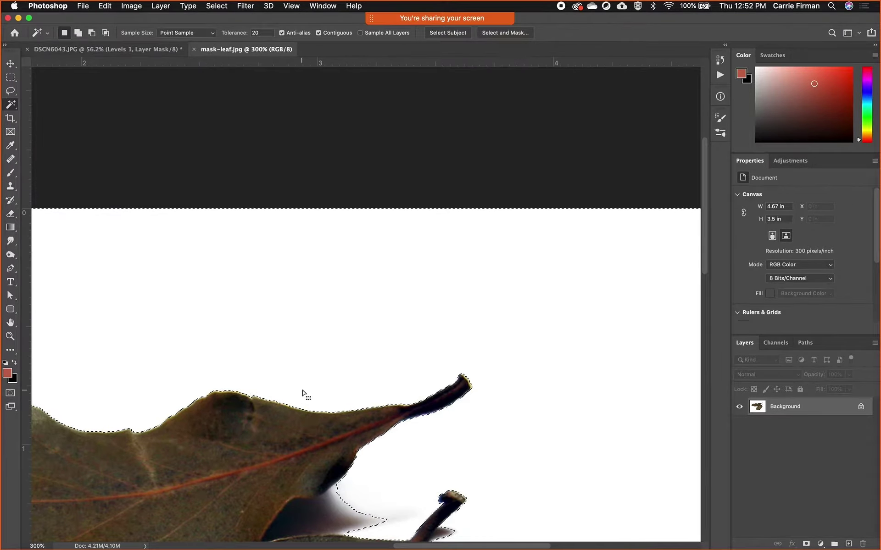
Clear the selection and pick the white background again from just above the upper leaf, with both leaves in view
{"action": "key", "text": "super+d"}
{"action": "key", "text": "super+minus"}
{"action": "left_click_drag", "start_coordinate": [335, 366], "coordinate": [465, 205]}
{"action": "left_click", "coordinate": [462, 199]}
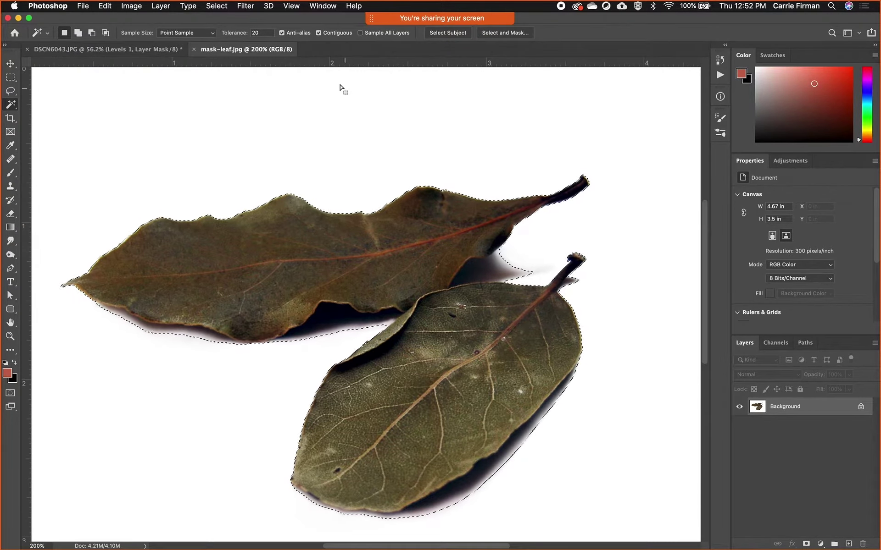
Open the Magic Wand tolerance value for editing
{"action": "left_click", "coordinate": [255, 32]}
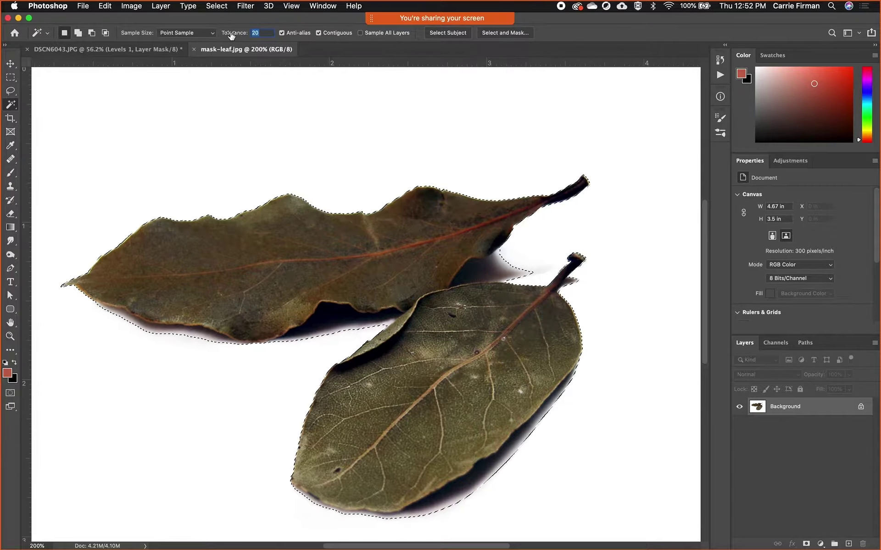